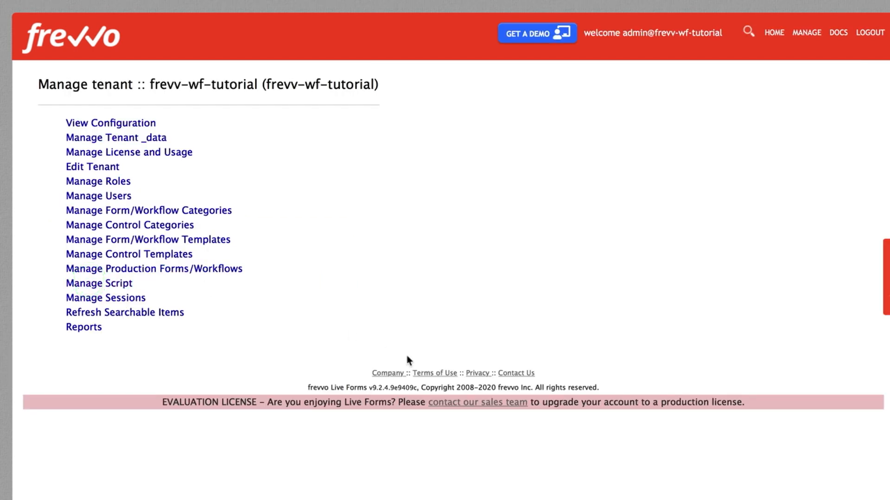
- Check the Reports To entry of the designer account among all tenant users, and open the tenant's roles
{"action": "left_click", "coordinate": [113, 198]}
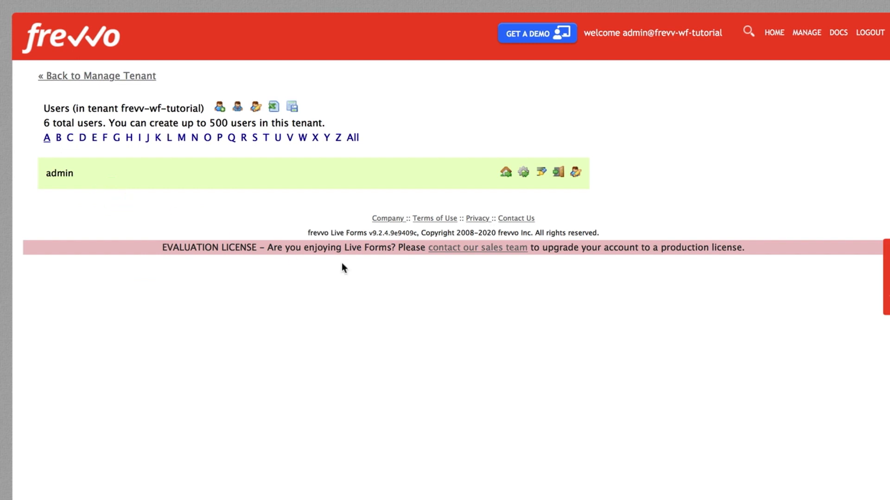
{"action": "left_click", "coordinate": [353, 137]}
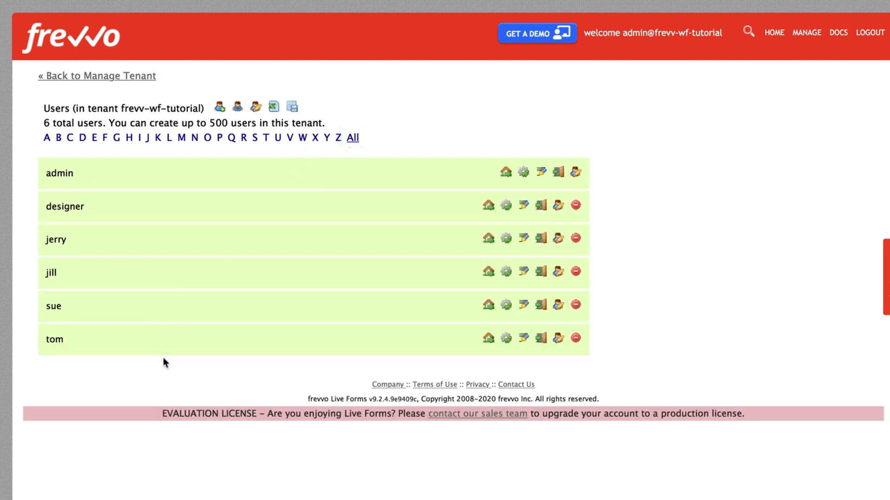
{"action": "left_click", "coordinate": [559, 208]}
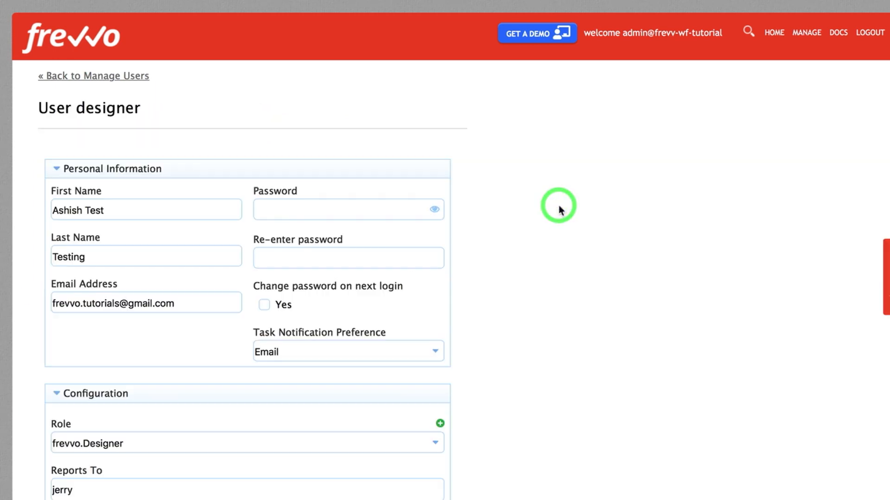
{"action": "scroll", "coordinate": [325, 324], "scroll_direction": "down", "scroll_amount": 4}
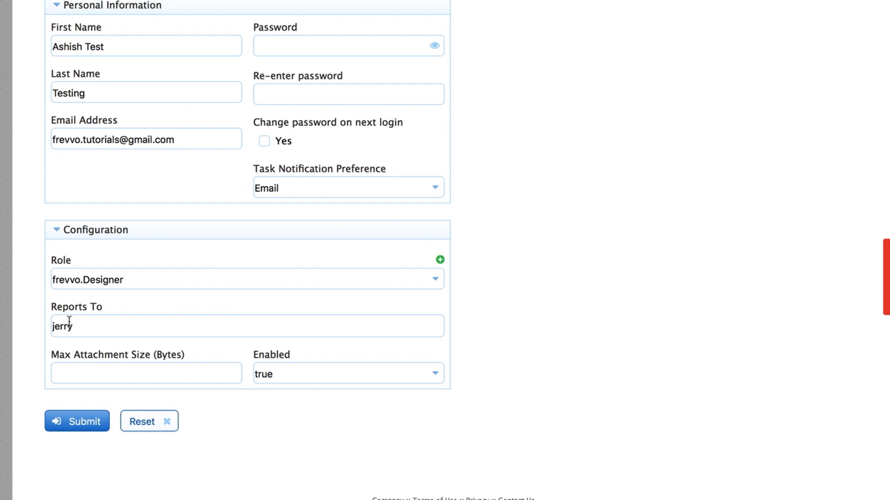
{"action": "double_click", "coordinate": [122, 326]}
{"action": "scroll", "coordinate": [626, 308], "scroll_direction": "up", "scroll_amount": 4}
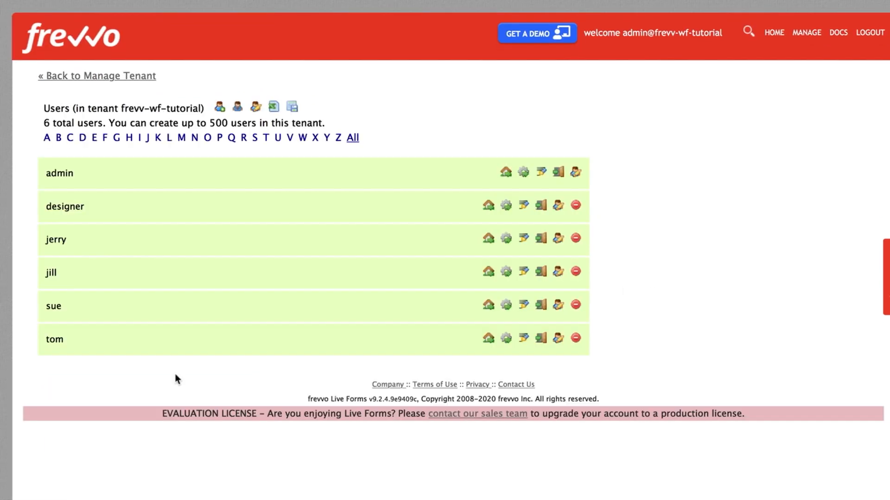
{"action": "left_click", "coordinate": [105, 76]}
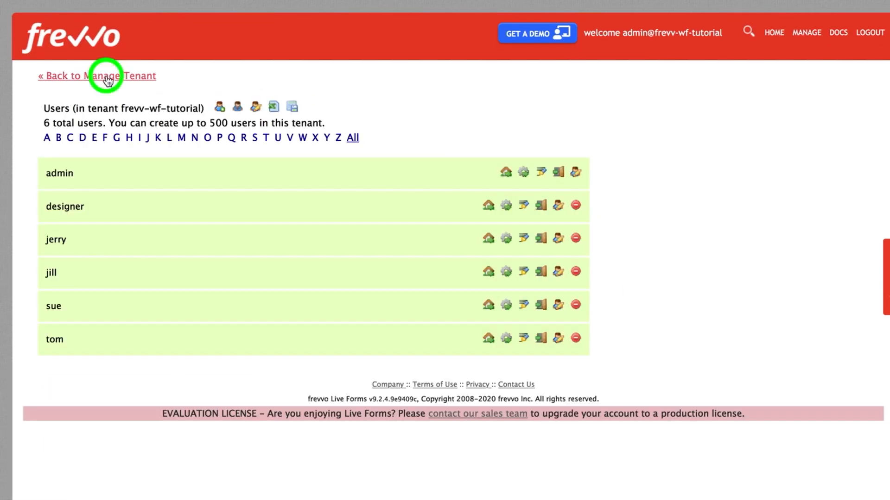
{"action": "left_click", "coordinate": [123, 183]}
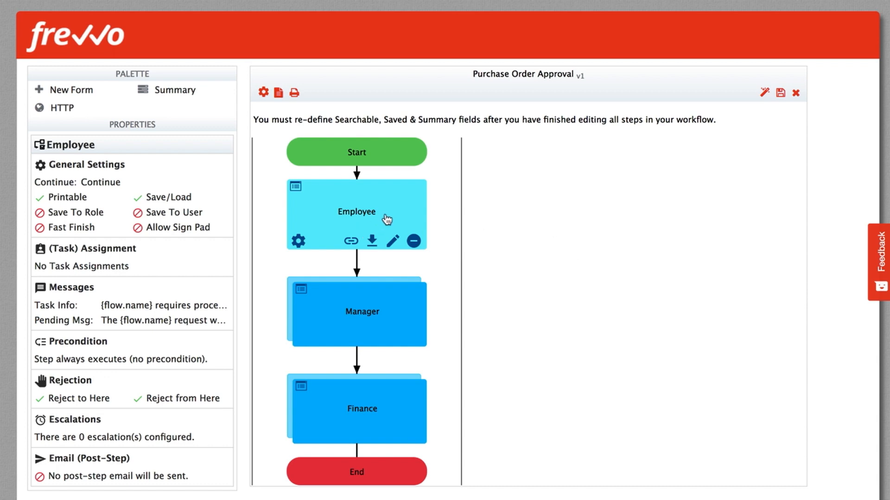
- Open the Employee step's form for editing and remove the Approval Signature and Signature Date fields from the Manager section
{"action": "left_click", "coordinate": [392, 241]}
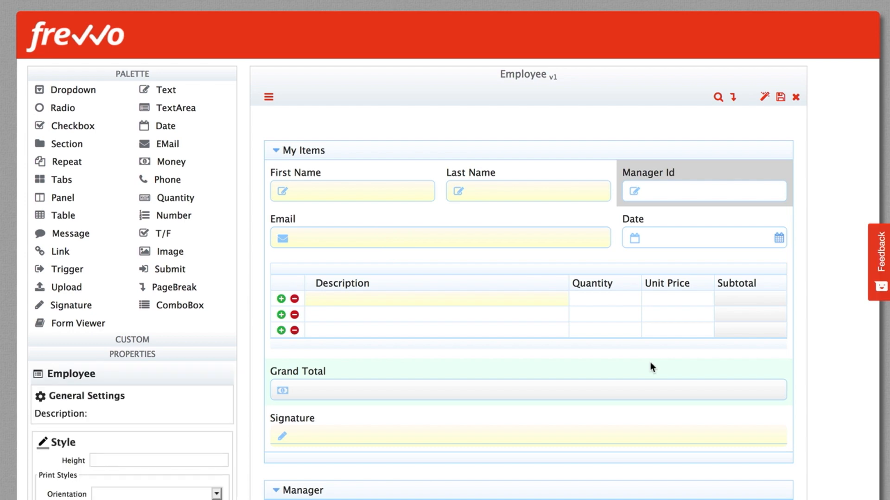
{"action": "scroll", "coordinate": [494, 385], "scroll_direction": "down", "scroll_amount": 10}
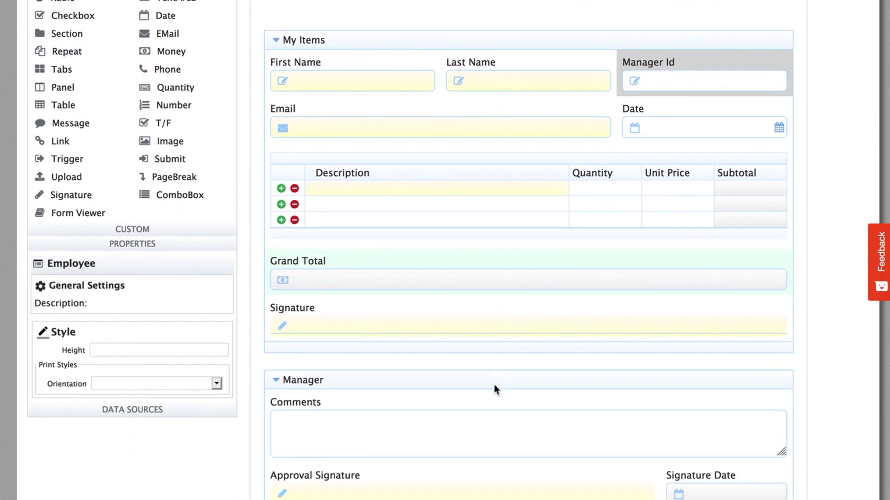
{"action": "left_click", "coordinate": [477, 278]}
{"action": "left_click", "coordinate": [649, 273]}
{"action": "left_click", "coordinate": [361, 279]}
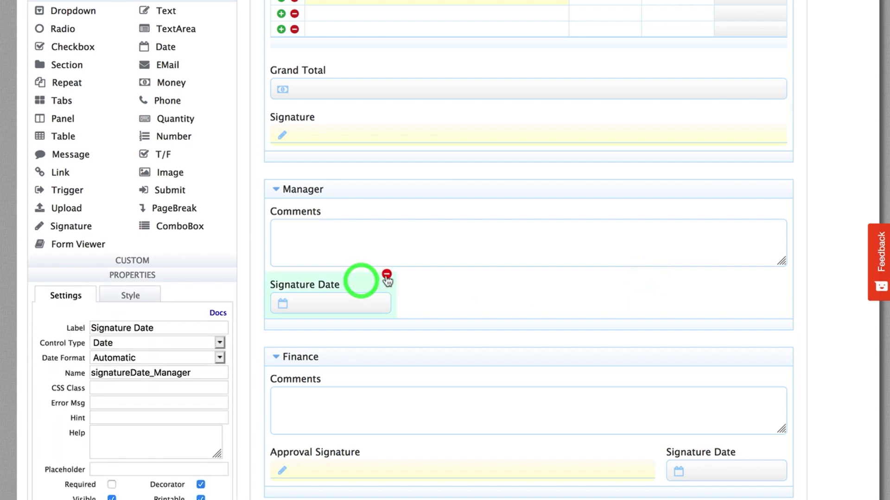
{"action": "left_click", "coordinate": [383, 274]}
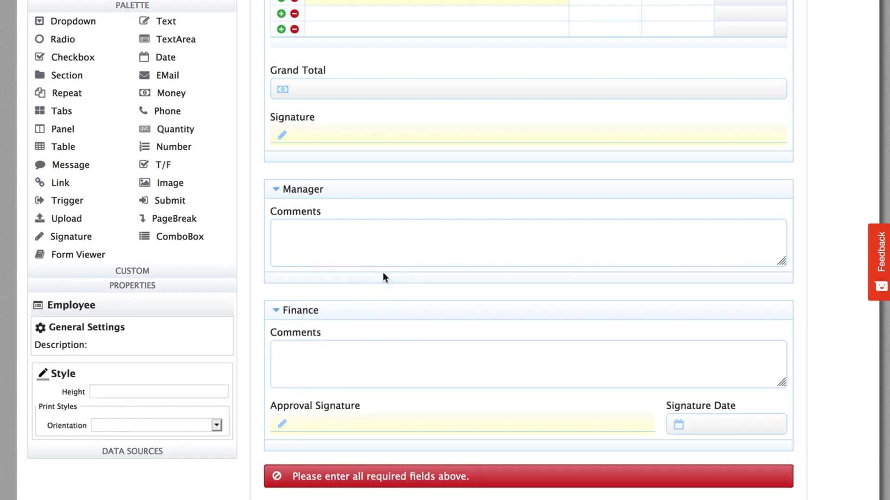
- Set the Manager section's security signature to Text/Signature Image and make signing mandatory
{"action": "left_click", "coordinate": [405, 189]}
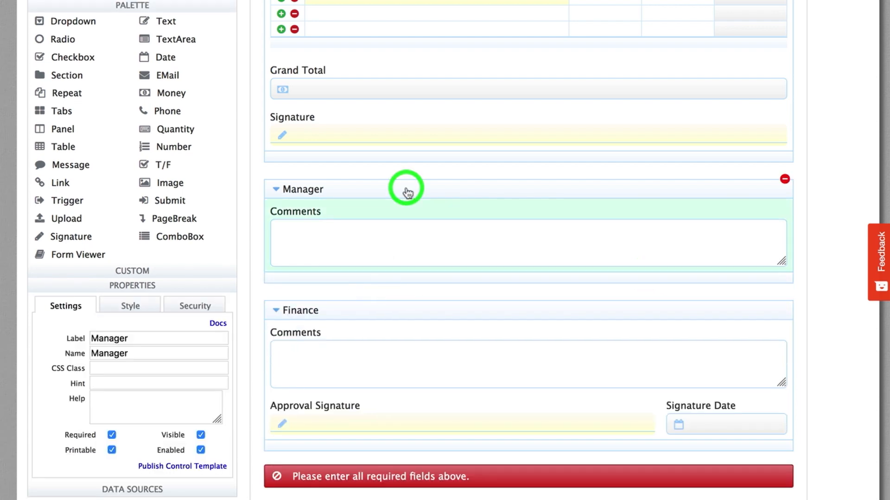
{"action": "left_click", "coordinate": [195, 310]}
{"action": "left_click", "coordinate": [160, 427]}
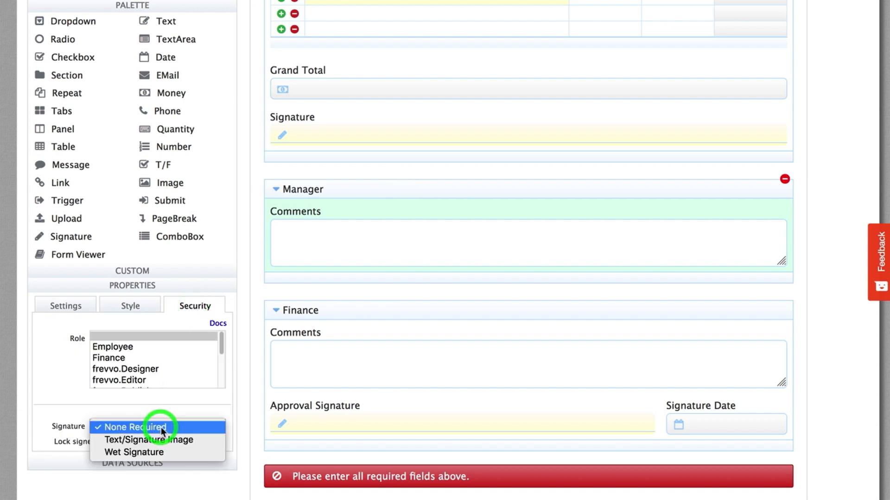
{"action": "left_click", "coordinate": [160, 440]}
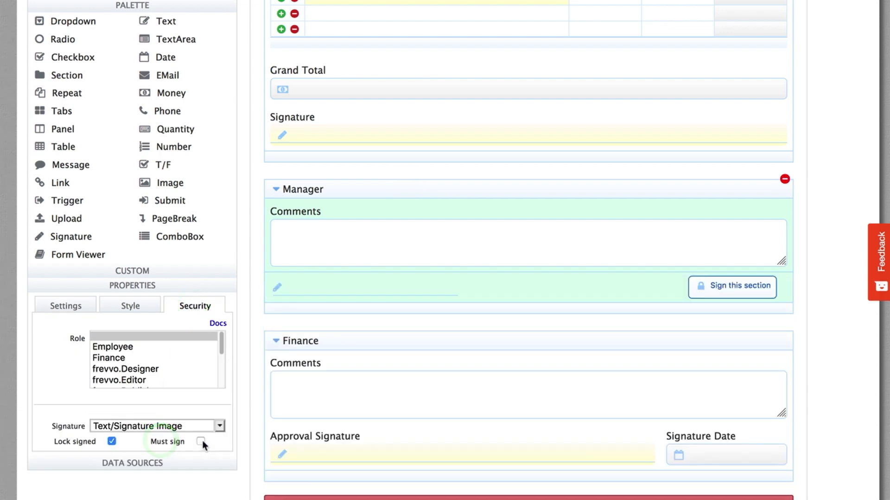
{"action": "left_click", "coordinate": [201, 442]}
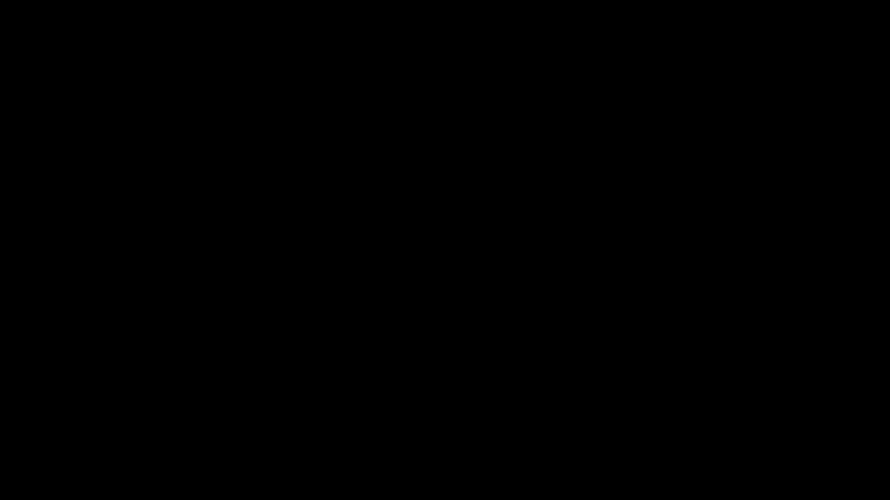
- Try to save the edited Employee form
{"action": "scroll", "coordinate": [834, 218], "scroll_direction": "up", "scroll_amount": 6}
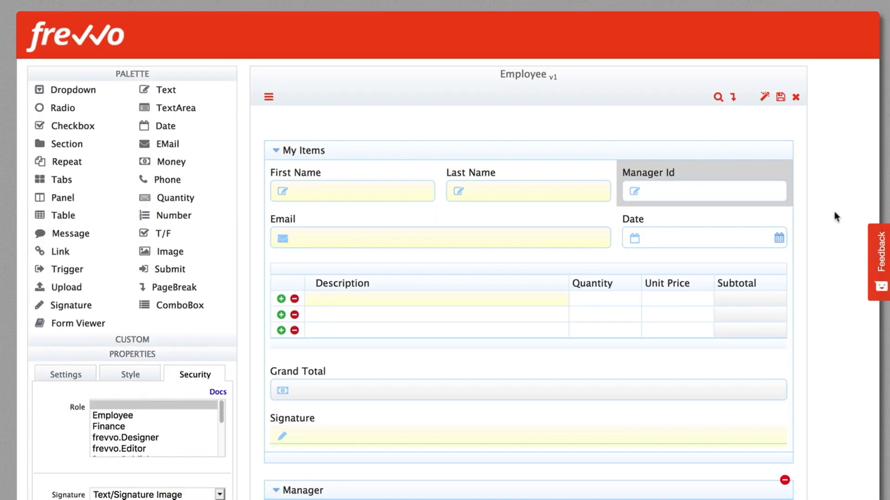
{"action": "left_click", "coordinate": [780, 98]}
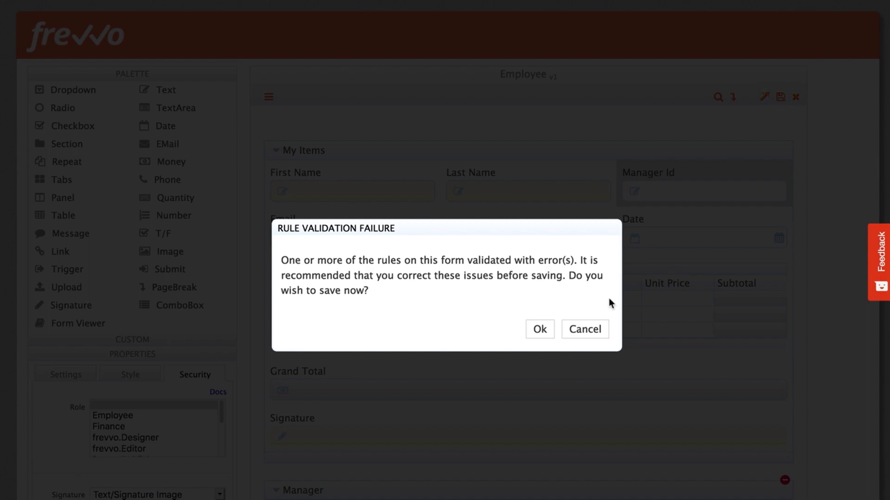
{"action": "left_click", "coordinate": [579, 325]}
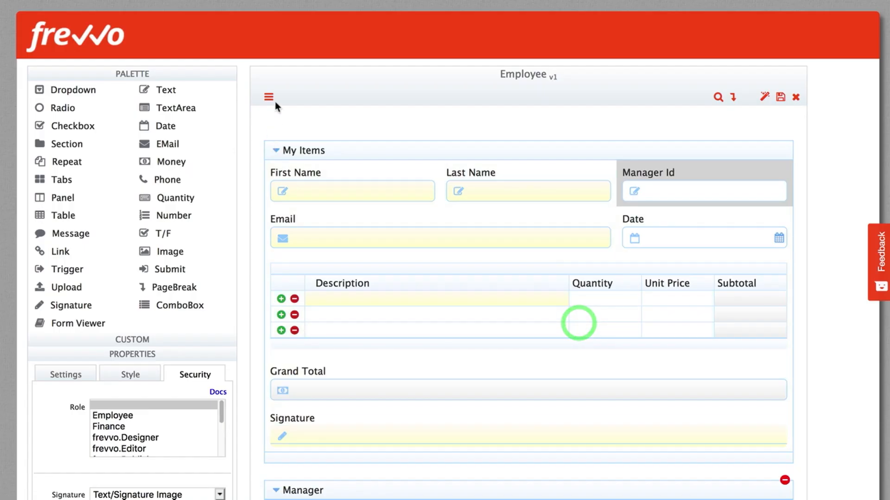
- Delete the Set Signature Date (Manager) rule from the Employee form and save the form
{"action": "left_click", "coordinate": [268, 97]}
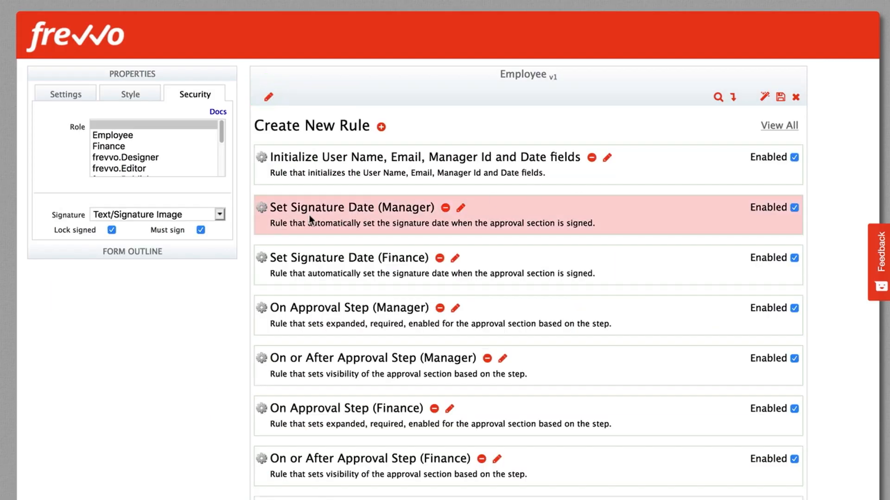
{"action": "left_click", "coordinate": [461, 208]}
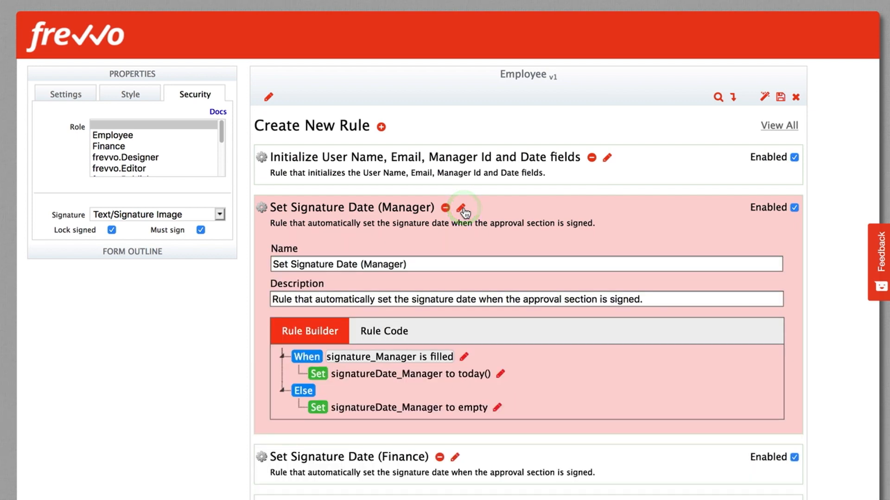
{"action": "left_click", "coordinate": [446, 208]}
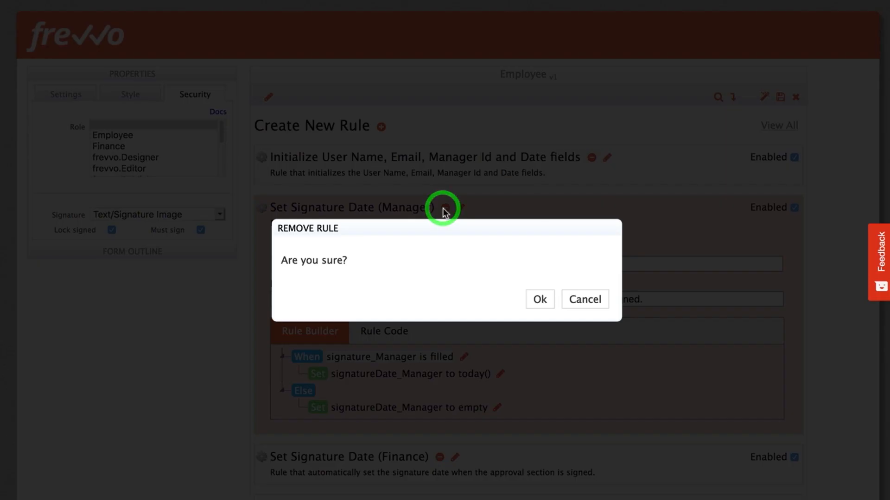
{"action": "left_click", "coordinate": [540, 299]}
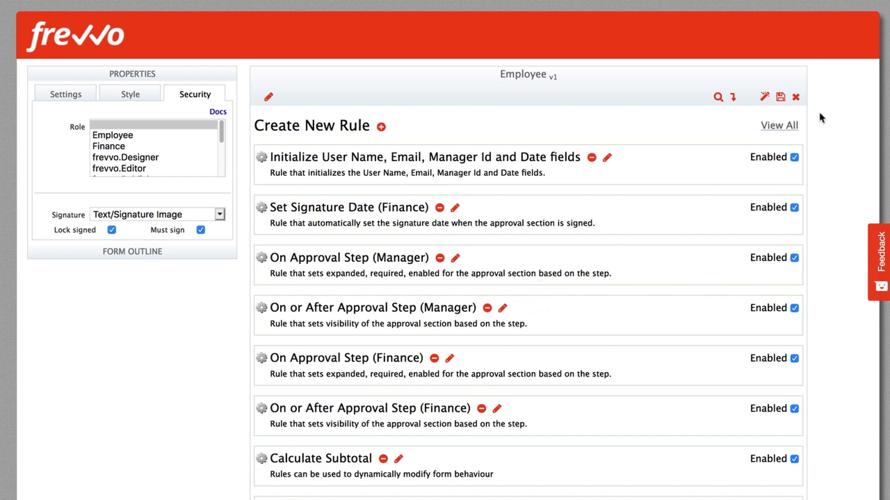
{"action": "left_click", "coordinate": [780, 97]}
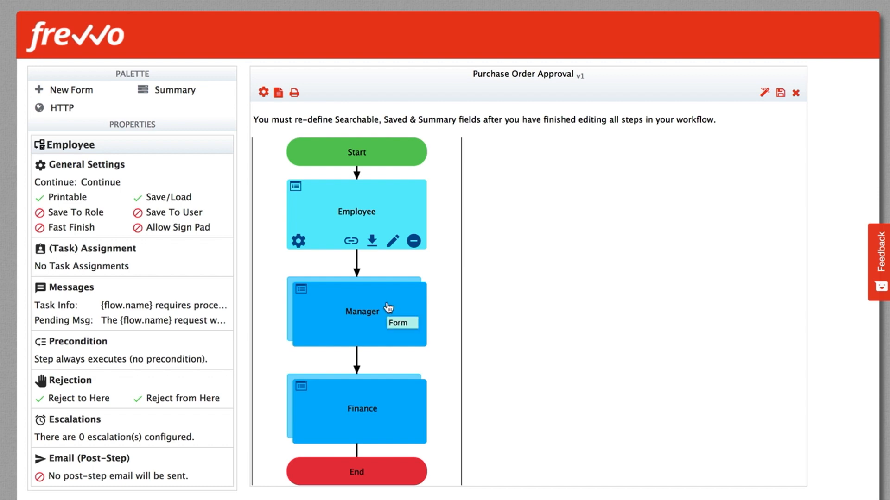
- Open the Manager workflow step's properties and set its Continue Label to "Send to Finance"
{"action": "left_click", "coordinate": [388, 306]}
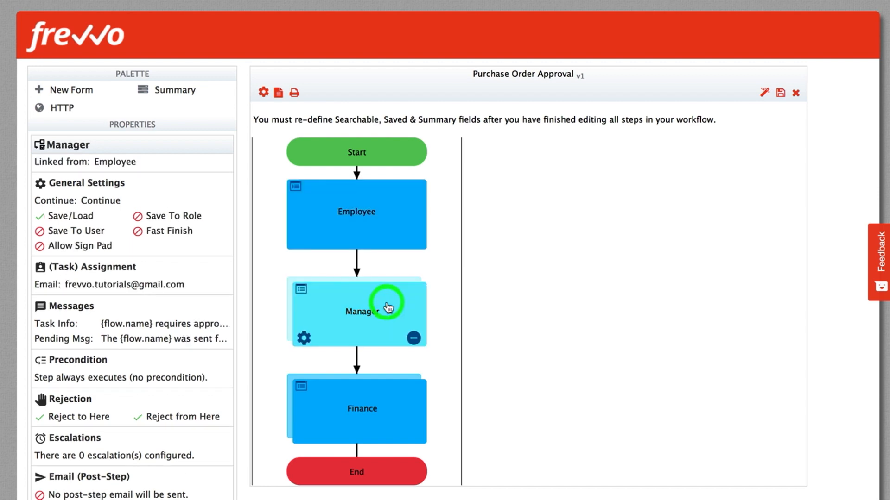
{"action": "left_click", "coordinate": [304, 339]}
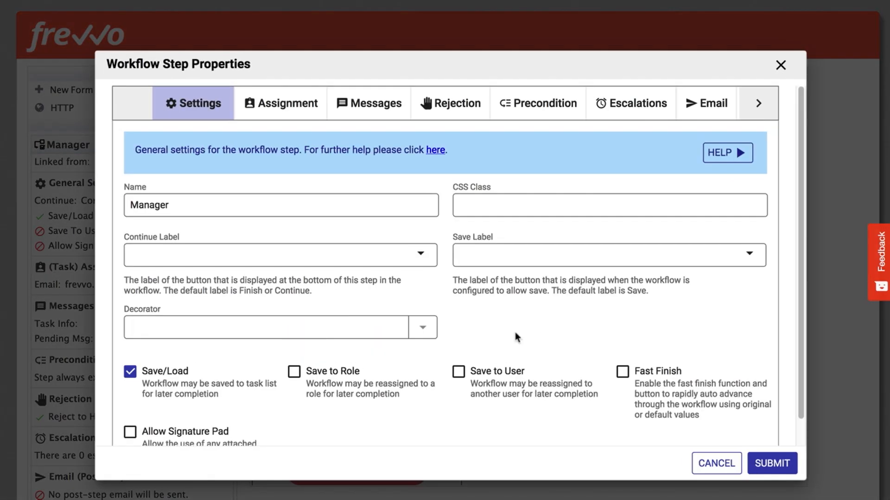
{"action": "left_click", "coordinate": [221, 256]}
{"action": "type", "text": "Send to Finance"}
{"action": "key", "text": "Tab"}
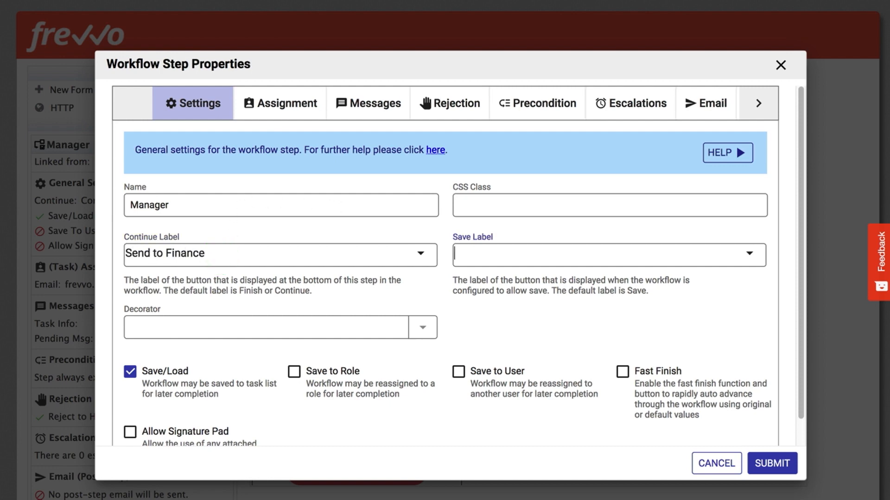
- Clear the Manager step's assigned email address and assign the task to the user {subject.reports.to}
{"action": "left_click", "coordinate": [278, 106]}
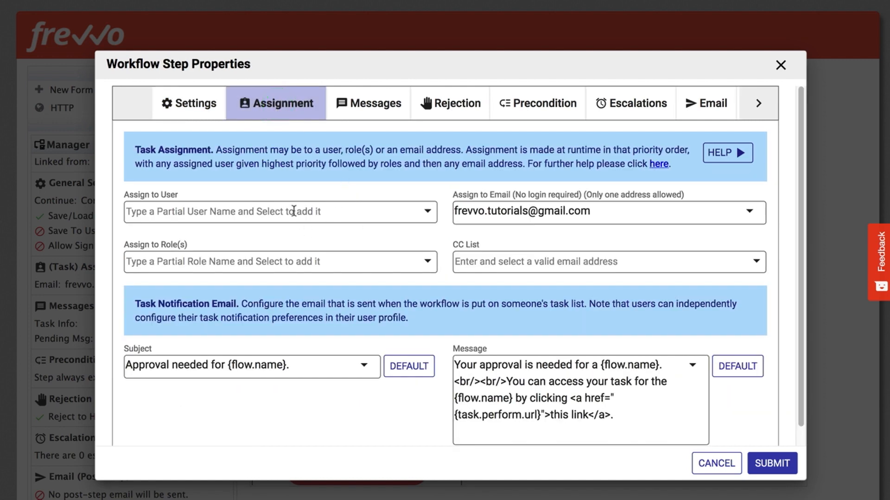
{"action": "triple_click", "coordinate": [541, 210]}
{"action": "key", "text": "BackSpace"}
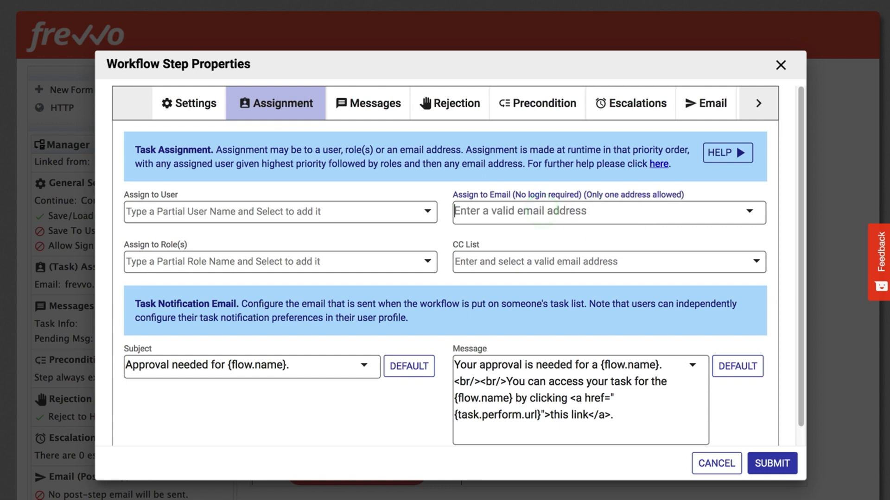
{"action": "left_click", "coordinate": [233, 210]}
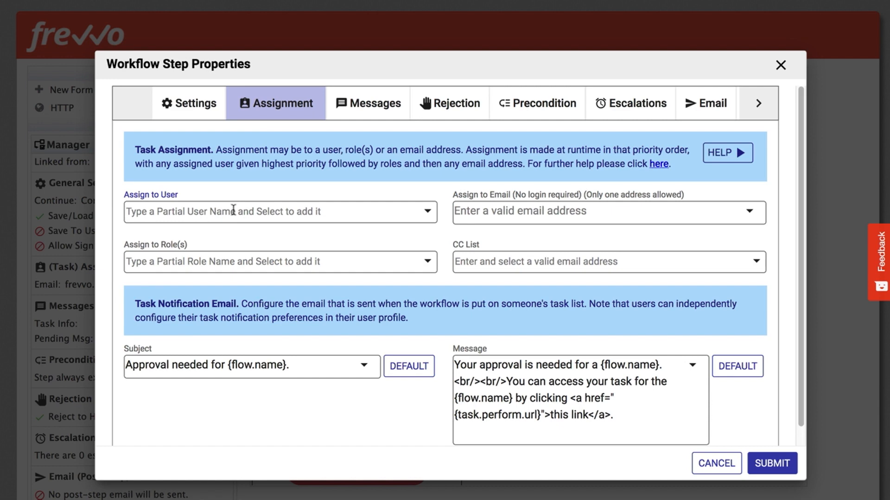
{"action": "type", "text": "subject"}
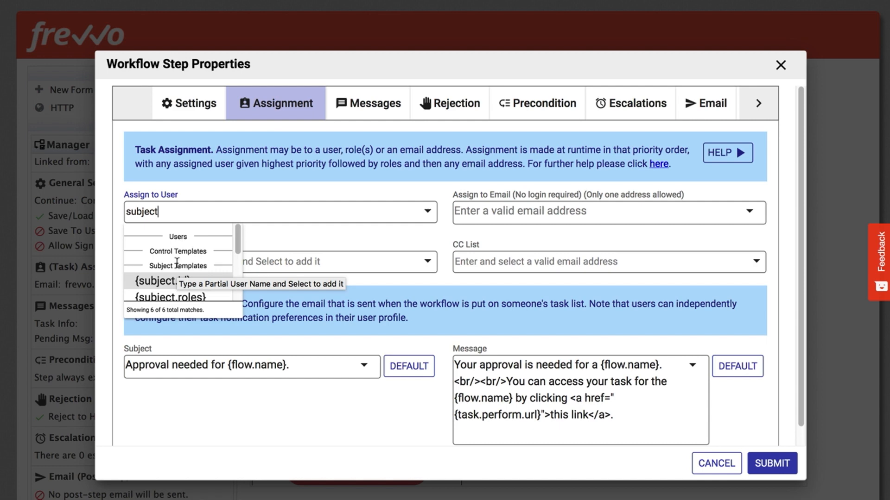
{"action": "scroll", "coordinate": [177, 264], "scroll_direction": "down", "scroll_amount": 5}
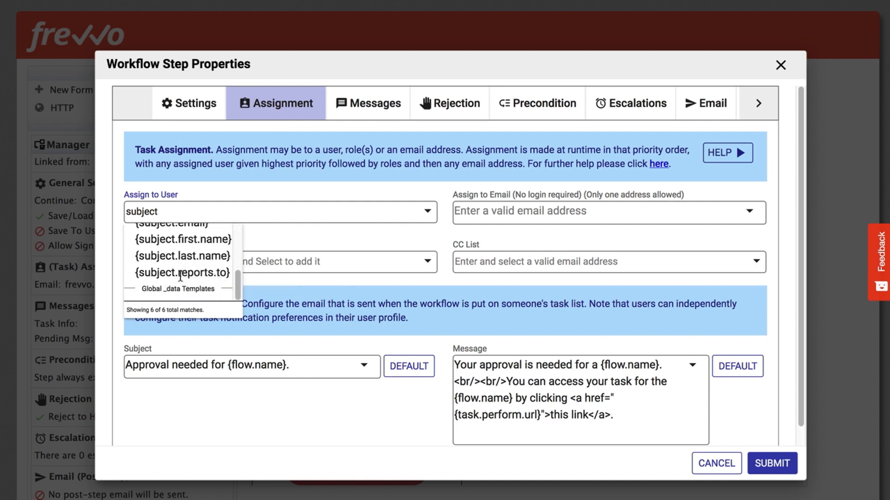
{"action": "left_click", "coordinate": [183, 273]}
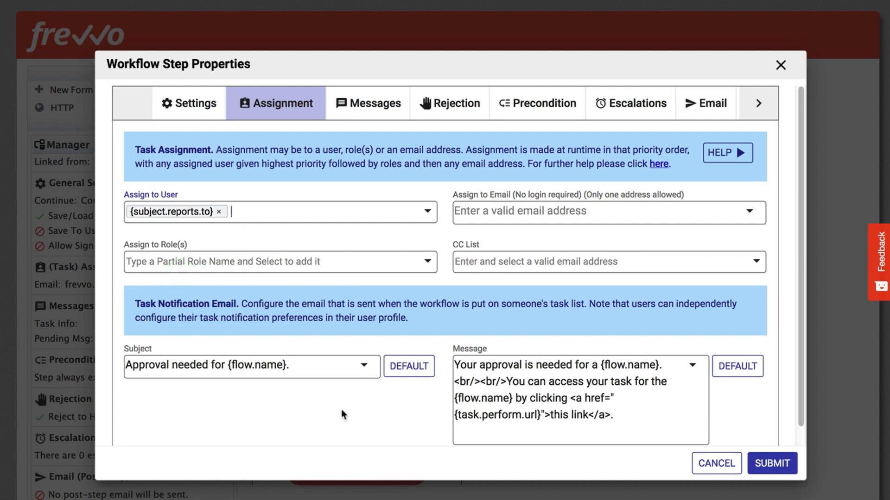
- Set the Manager task notification email's subject to "Approval needed for PO from {firstName} {lastName}."
{"action": "scroll", "coordinate": [340, 411], "scroll_direction": "down", "scroll_amount": 1}
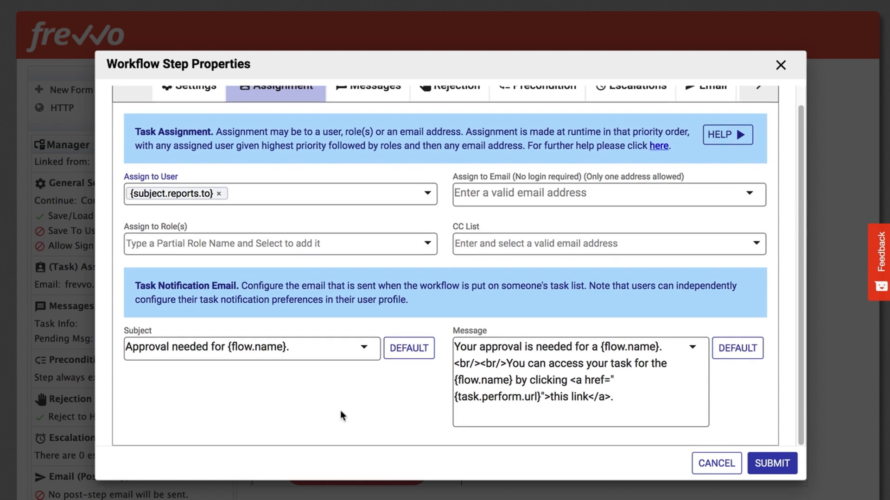
{"action": "left_click", "coordinate": [301, 348]}
{"action": "key", "text": "BackSpace"}
{"action": "key", "text": "BackSpace"}
{"action": "key", "text": "BackSpace"}
{"action": "key", "text": "BackSpace"}
{"action": "key", "text": "BackSpace"}
{"action": "key", "text": "BackSpace"}
{"action": "key", "text": "BackSpace"}
{"action": "key", "text": "BackSpace"}
{"action": "key", "text": "BackSpace"}
{"action": "key", "text": "BackSpace"}
{"action": "key", "text": "BackSpace"}
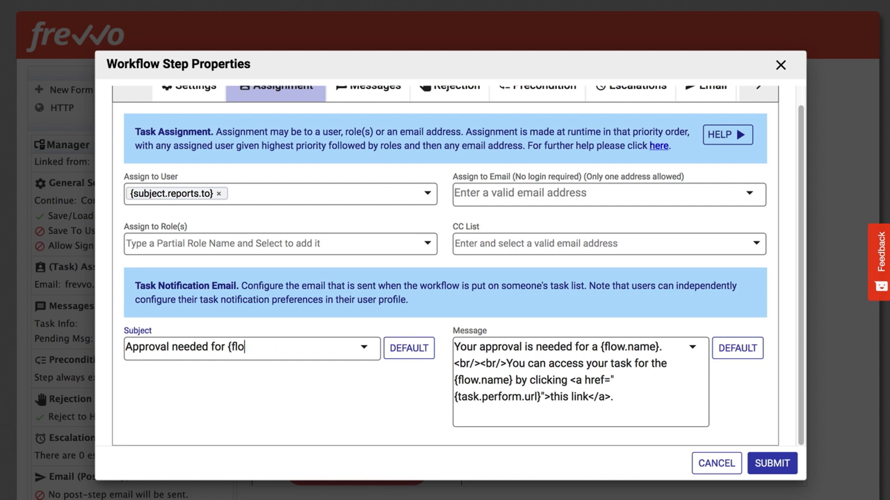
{"action": "type", "text": "PO from {first"}
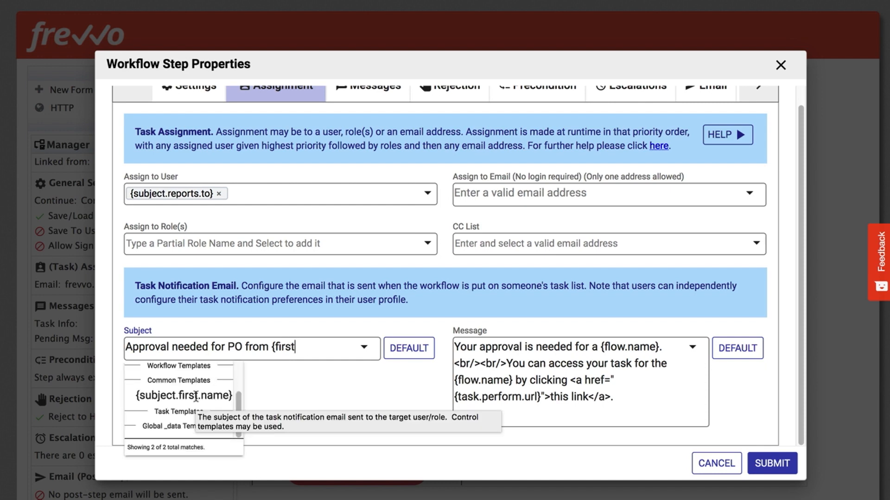
{"action": "scroll", "coordinate": [192, 389], "scroll_direction": "up", "scroll_amount": 2}
{"action": "left_click", "coordinate": [186, 389]}
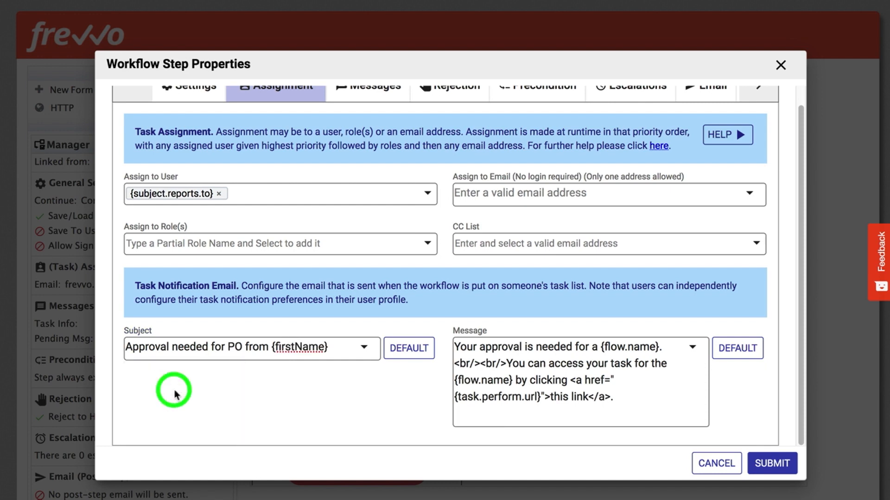
{"action": "type", "text": "{lastName}."}
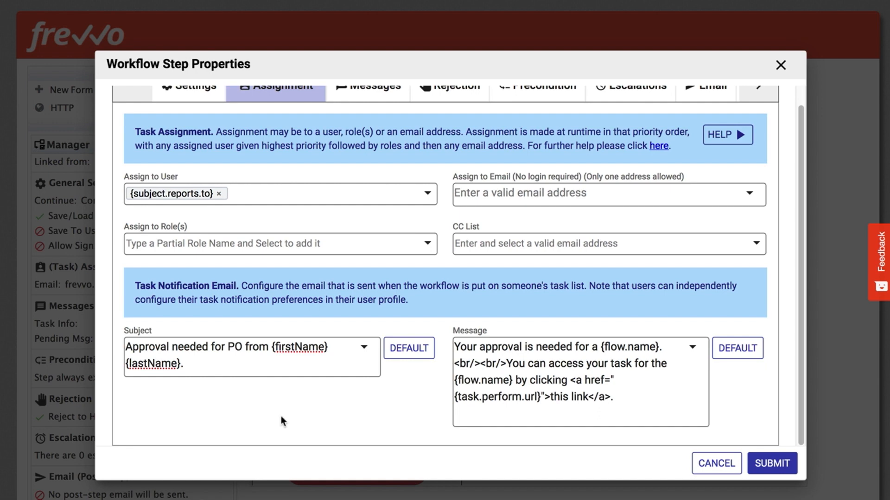
- Set the task information to "Approval needed for PO from {firstName} {lastName}.", name {subject.reports.to} in the pending and history messages, and save the step properties
{"action": "scroll", "coordinate": [368, 110], "scroll_direction": "up", "scroll_amount": 1}
{"action": "left_click", "coordinate": [368, 109]}
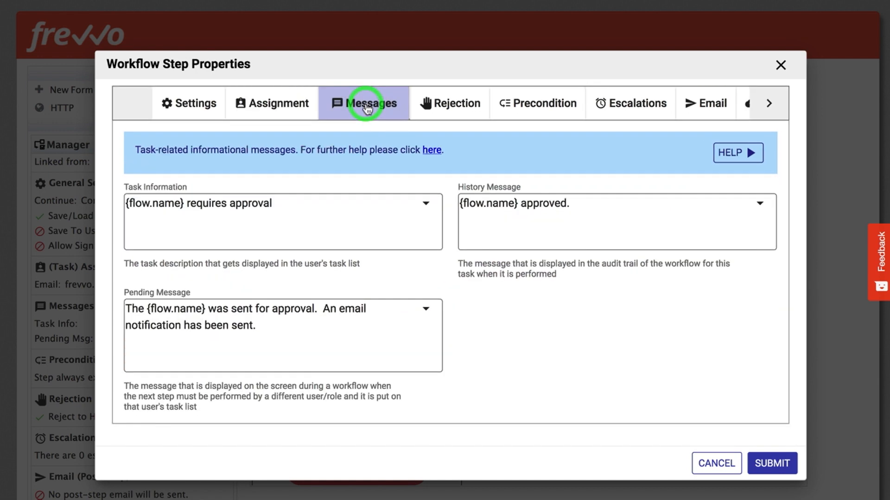
{"action": "left_click", "coordinate": [310, 307]}
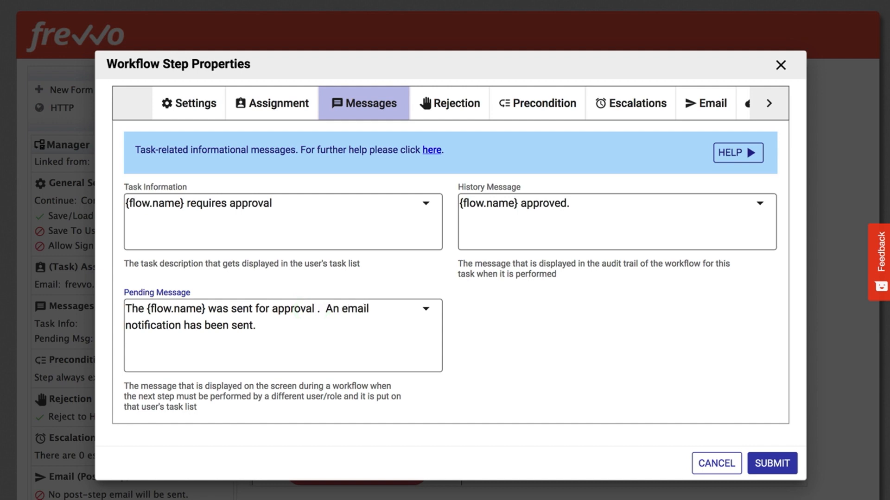
{"action": "type", "text": "to {subject"}
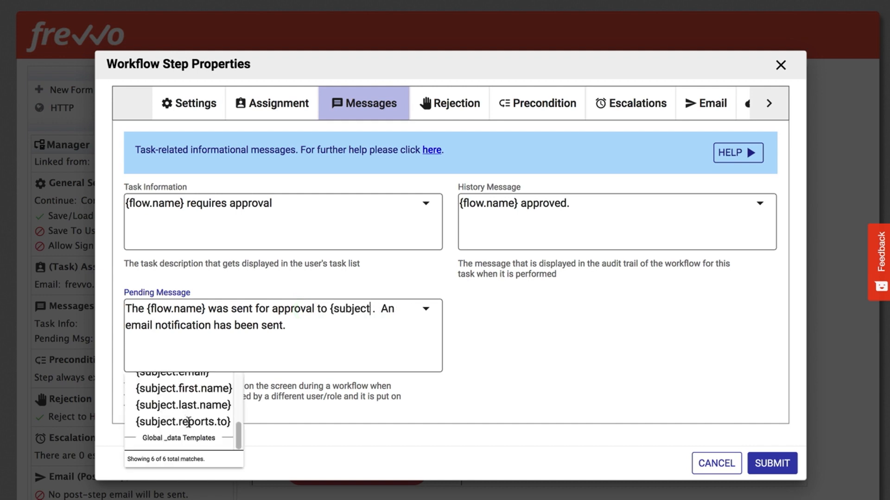
{"action": "left_click", "coordinate": [189, 422]}
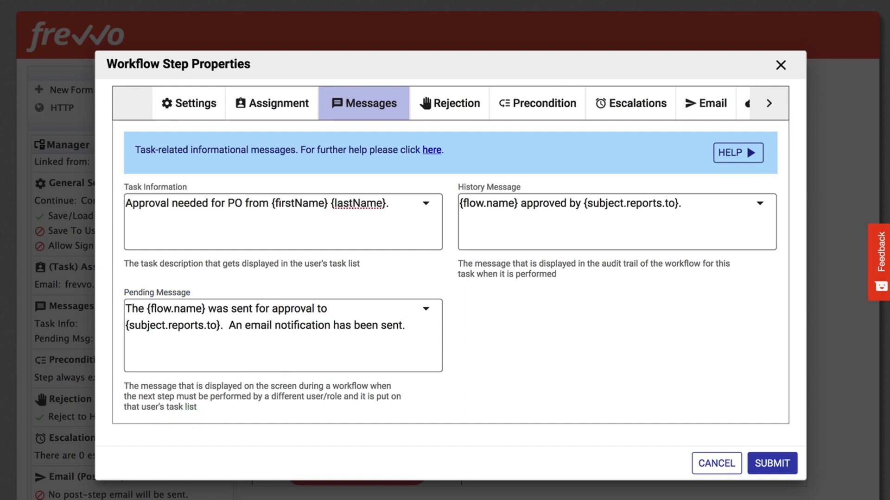
{"action": "left_click", "coordinate": [776, 464]}
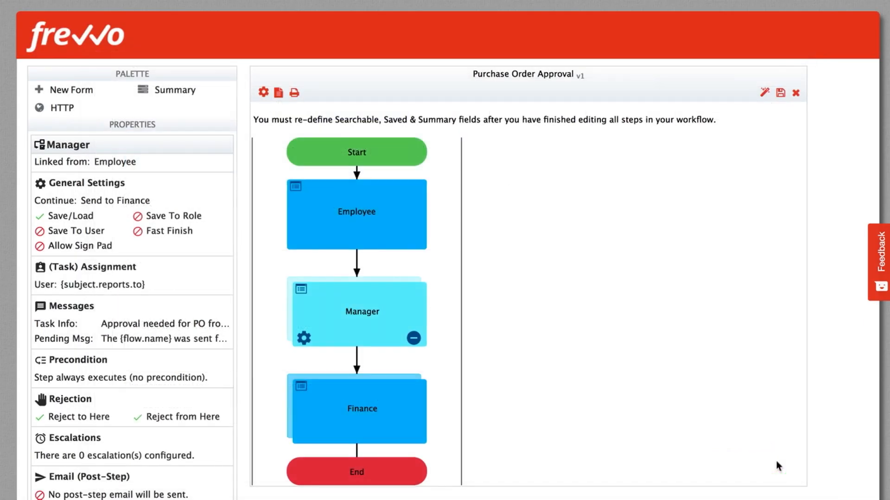
- Test the workflow by signing the Employee form with a drawn signature and submitting it to the Manager step
{"action": "left_click", "coordinate": [765, 94]}
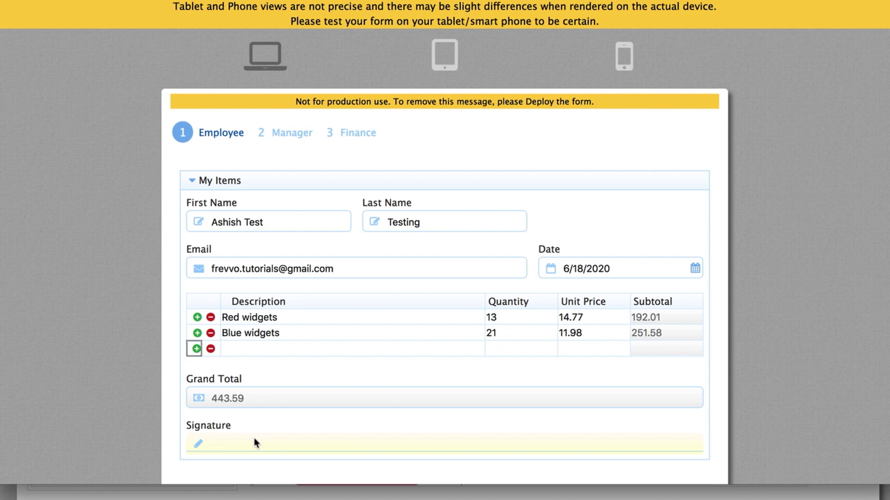
{"action": "left_click", "coordinate": [256, 442]}
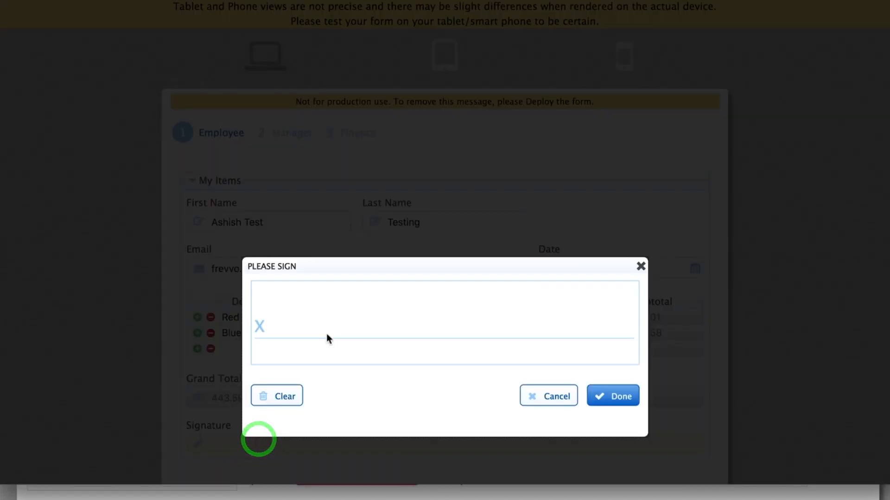
{"action": "mouse_move", "coordinate": [319, 333]}
{"action": "left_mouse_down"}
{"action": "mouse_move", "coordinate": [328, 303]}
{"action": "mouse_move", "coordinate": [320, 334]}
{"action": "mouse_move", "coordinate": [348, 302]}
{"action": "mouse_move", "coordinate": [485, 310]}
{"action": "left_mouse_up"}
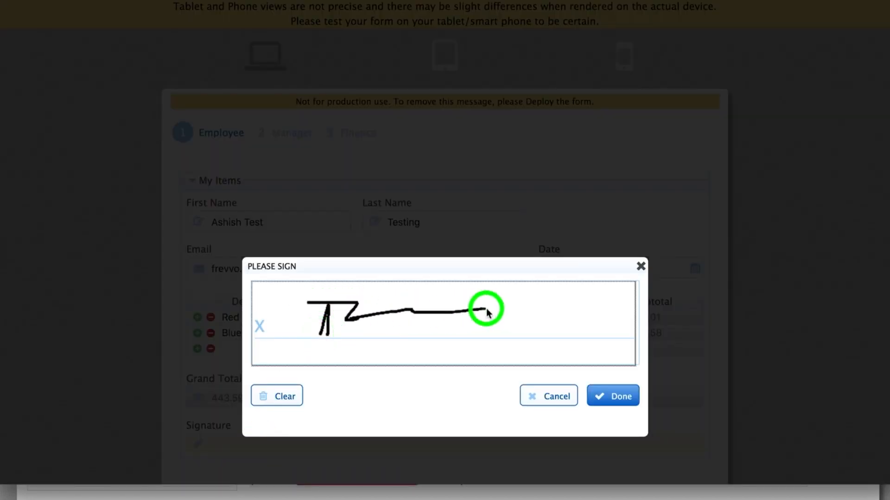
{"action": "left_click", "coordinate": [615, 395]}
{"action": "scroll", "coordinate": [615, 394], "scroll_direction": "down", "scroll_amount": 3}
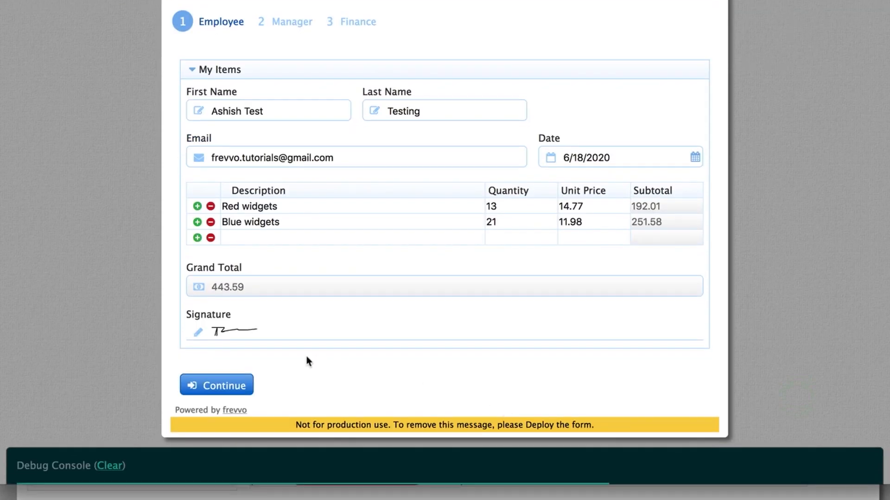
{"action": "left_click", "coordinate": [226, 389]}
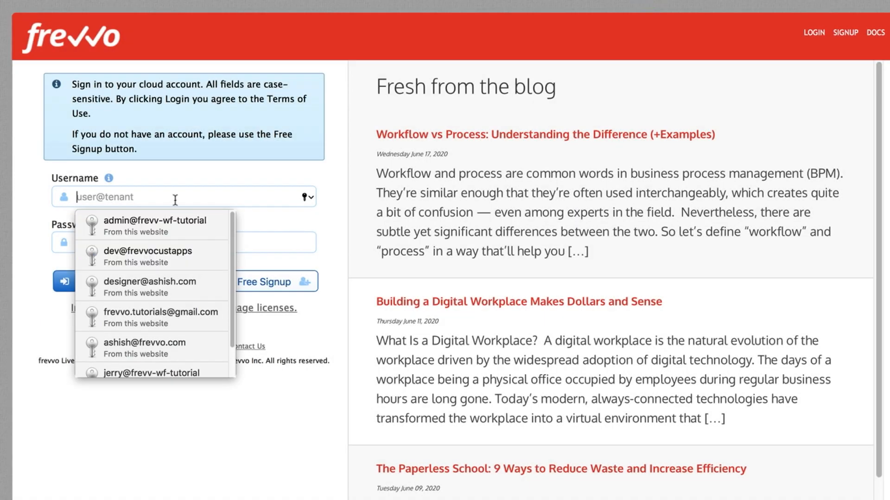
- Log in to the manager's account with the saved username and password
{"action": "type", "text": "jerry"}
{"action": "left_click", "coordinate": [137, 224]}
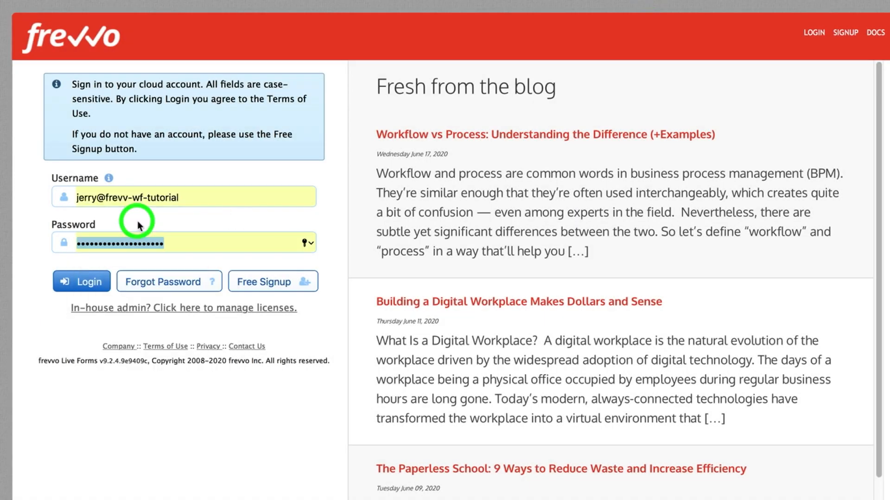
{"action": "left_click", "coordinate": [88, 283]}
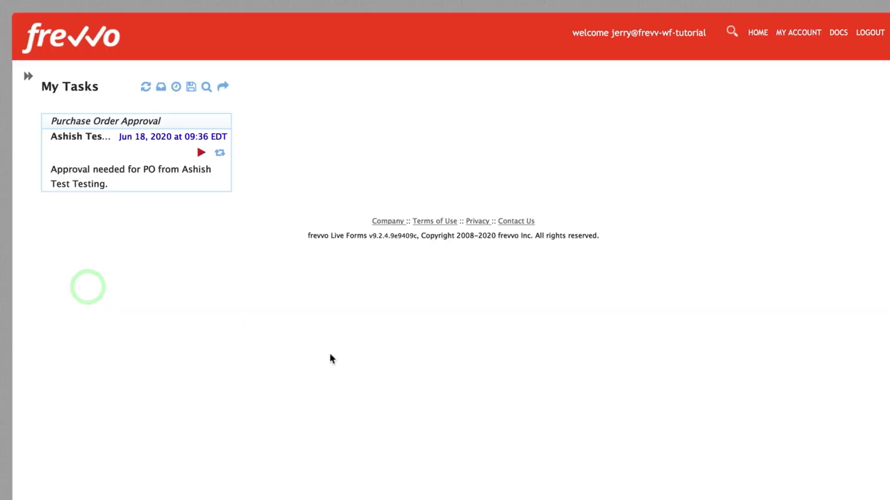
- Open the pending Purchase Order Approval task and enter the Manager comment "Looks good. We need this."
{"action": "left_click", "coordinate": [200, 153]}
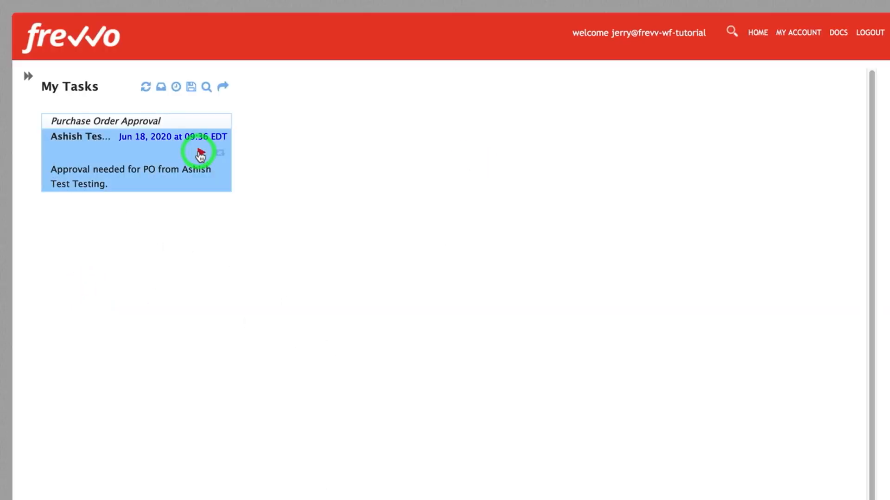
{"action": "scroll", "coordinate": [595, 349], "scroll_direction": "down", "scroll_amount": 5}
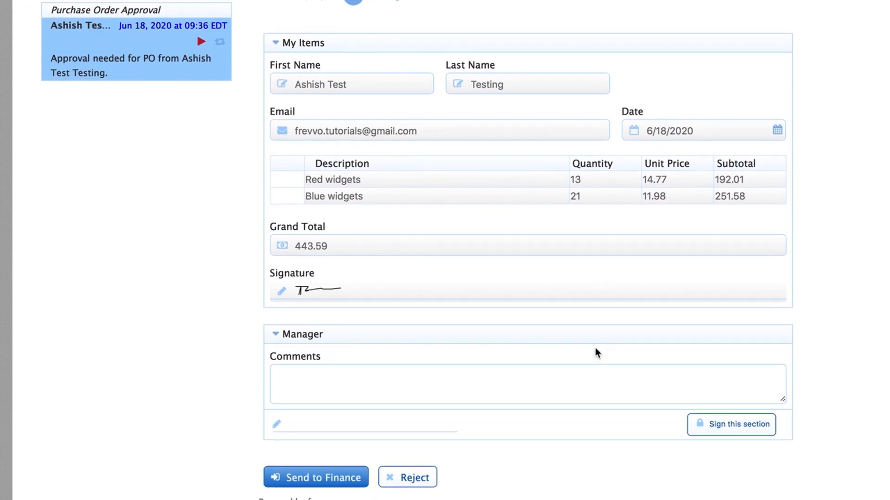
{"action": "left_click", "coordinate": [405, 251]}
{"action": "type", "text": "Look"}
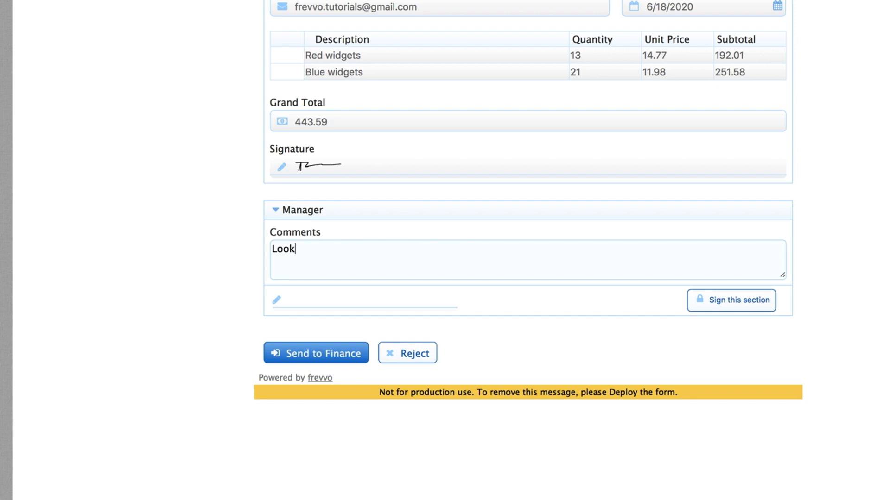
{"action": "type", "text": "s good. We need this."}
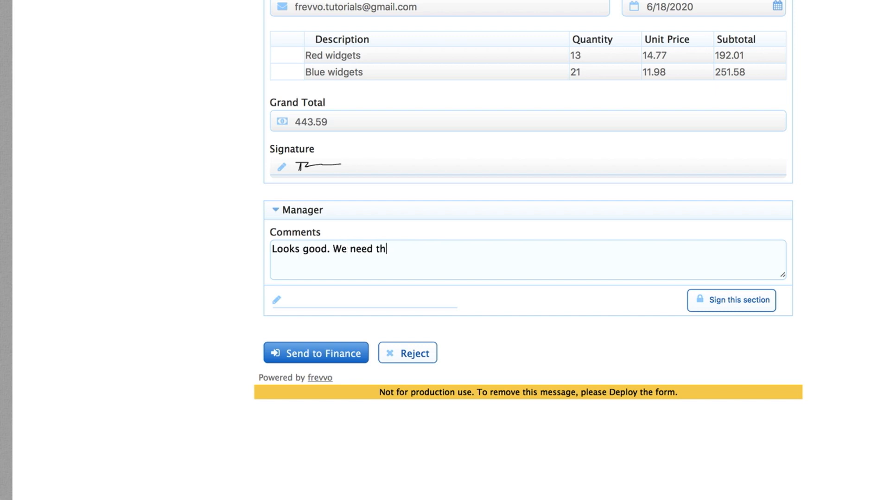
- Sign the Manager section, check whether its comment can still be edited, and send the order to Finance
{"action": "left_click", "coordinate": [736, 301]}
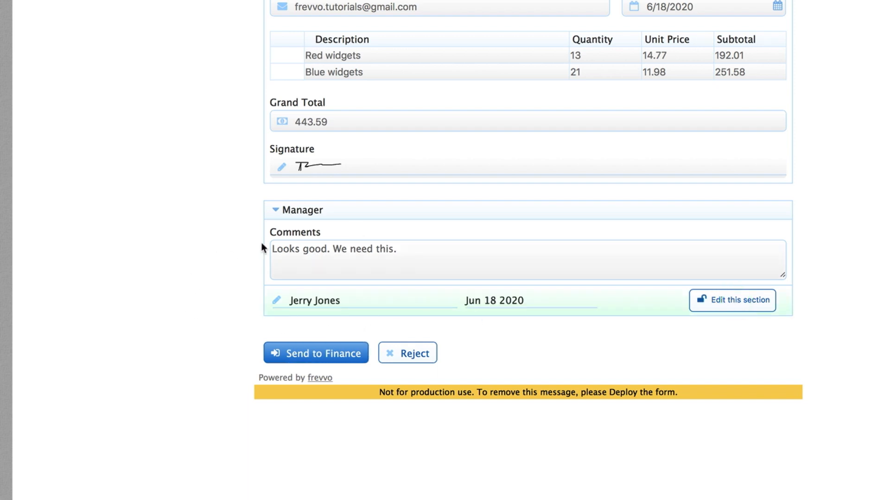
{"action": "left_click", "coordinate": [382, 260]}
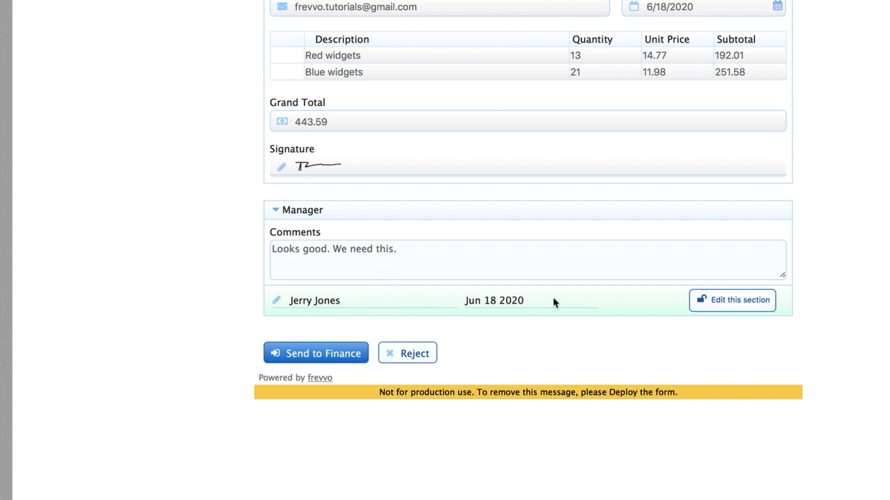
{"action": "left_click", "coordinate": [310, 357]}
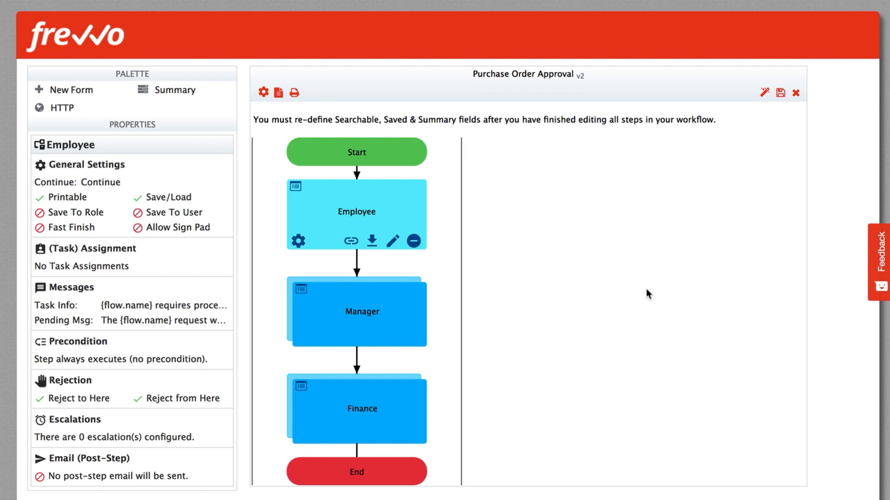
- Select the Finance step in the Purchase Order Approval workflow
{"action": "left_click", "coordinate": [367, 409]}
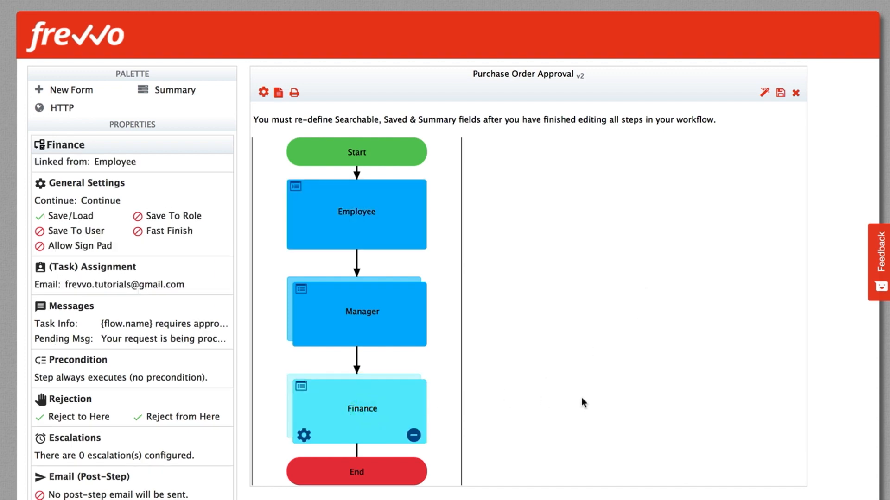